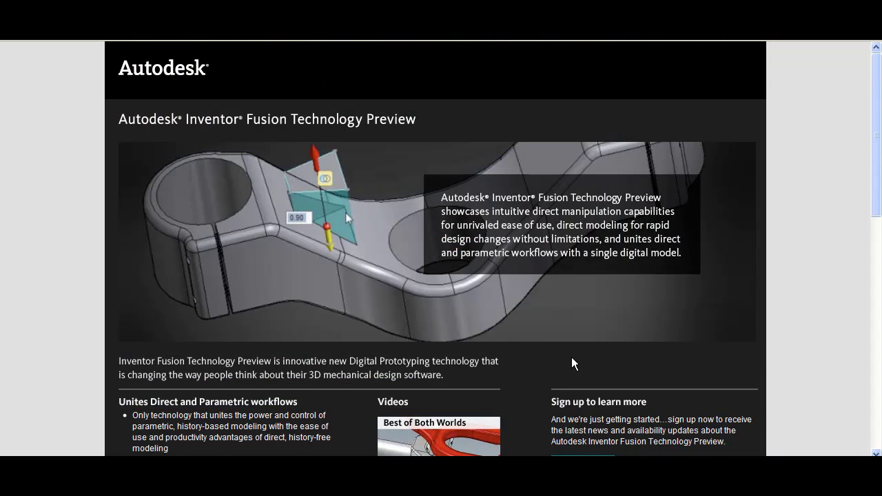
Step: Scroll down the Inventor Fusion page and play the Best of Both Worlds video
{"action": "scroll", "coordinate": [571, 357], "scroll_direction": "down", "scroll_amount": 2}
{"action": "left_click", "coordinate": [438, 383]}
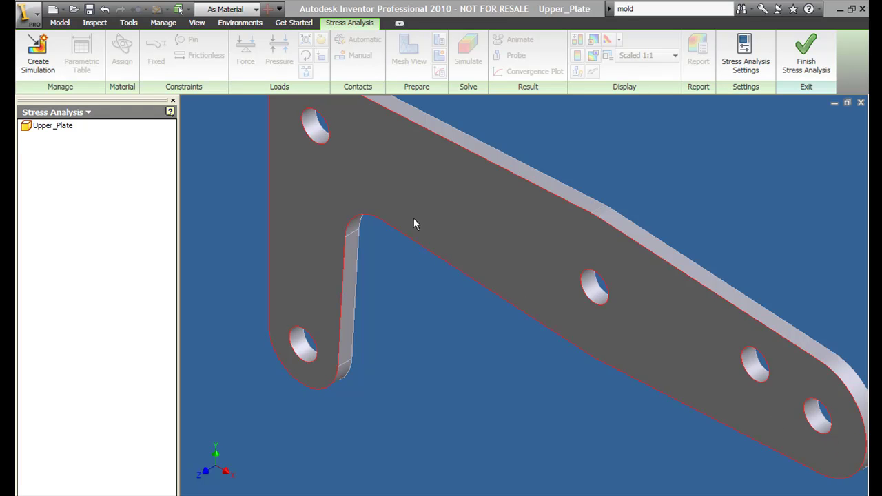
Step: Create an 8-mode Modal Analysis simulation and check Upper_Plate's Steel, Mild material in the Styles Editor
{"action": "left_click", "coordinate": [38, 55]}
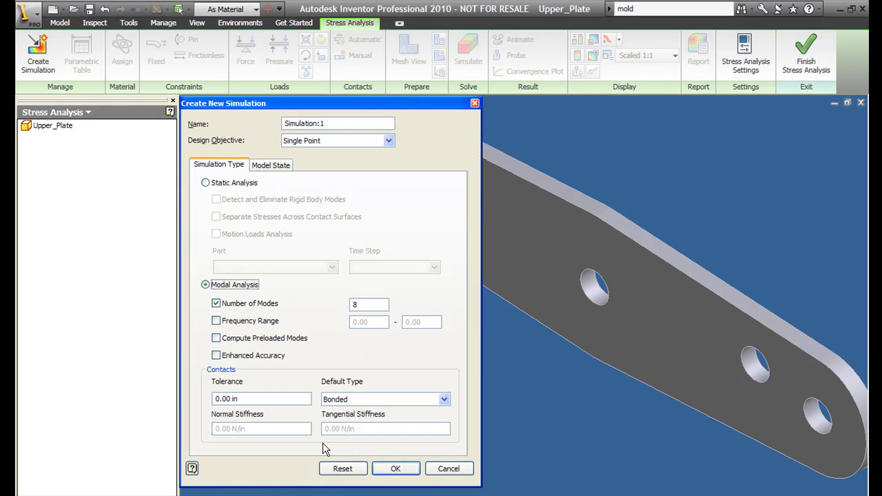
{"action": "left_click", "coordinate": [393, 466]}
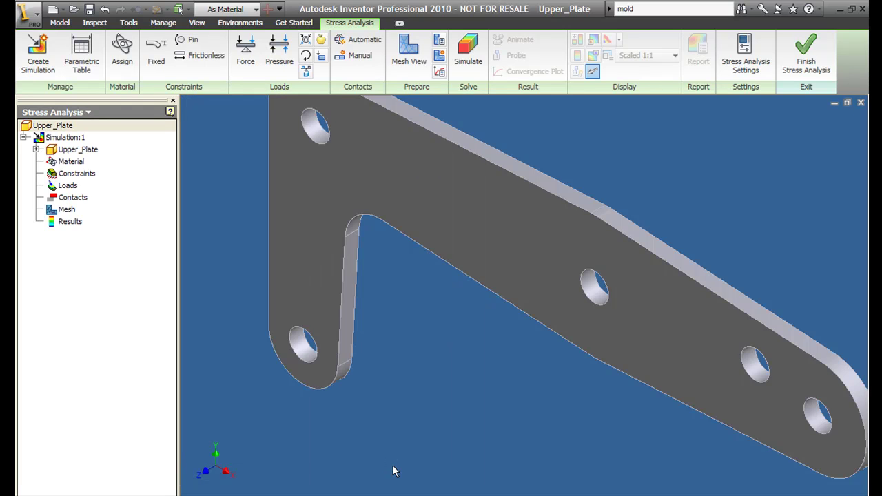
{"action": "left_click", "coordinate": [124, 58]}
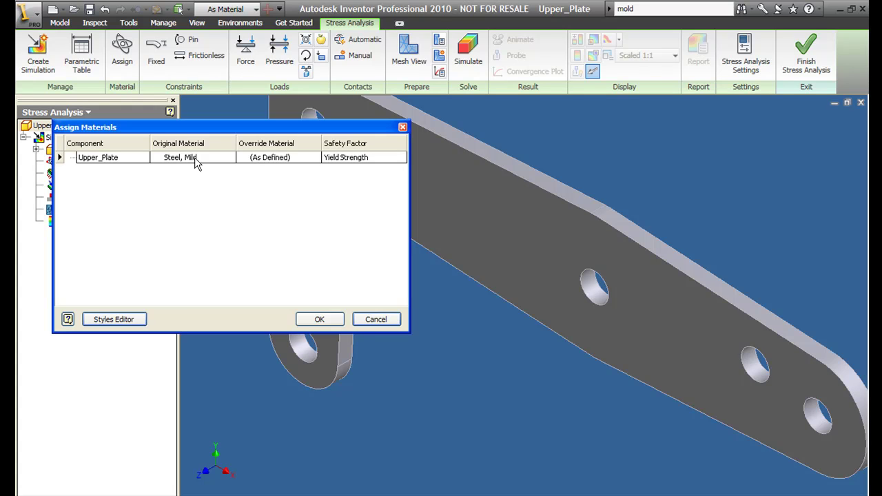
{"action": "left_click", "coordinate": [123, 326]}
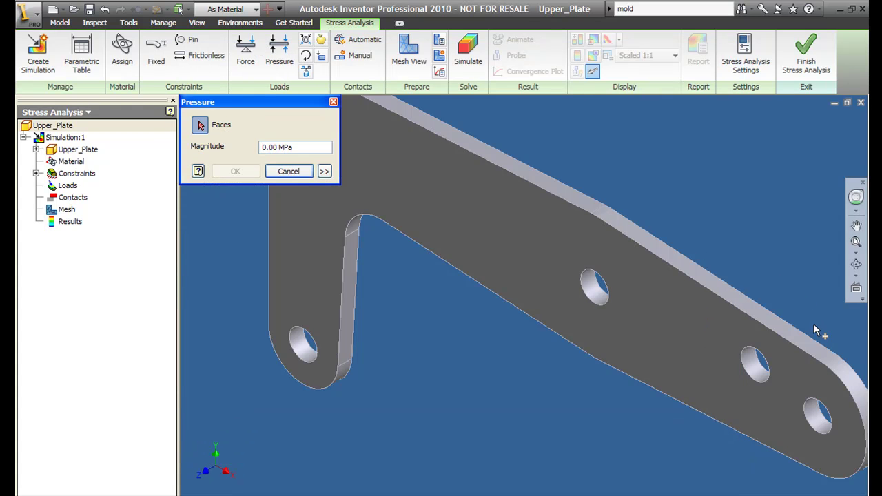
Step: Apply a pressure load to the plate's top edge face, editing its magnitude before confirming
{"action": "left_click", "coordinate": [802, 344]}
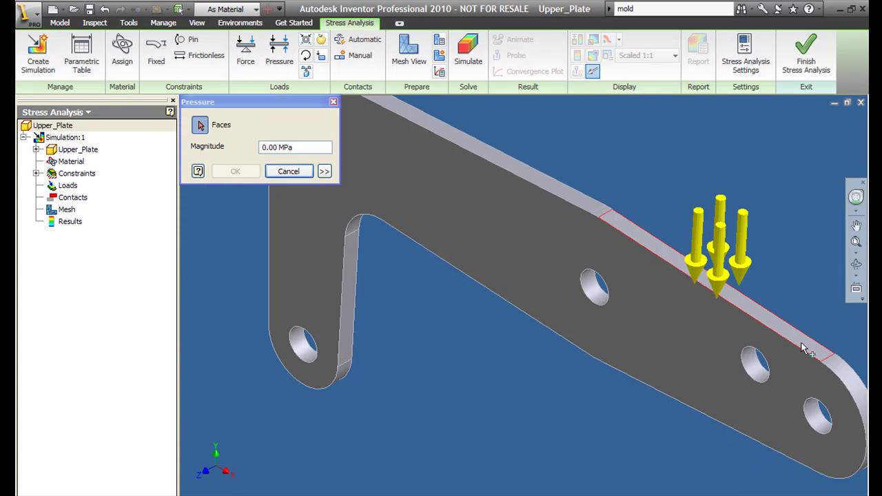
{"action": "left_click", "coordinate": [263, 147]}
{"action": "key", "text": "shift+End"}
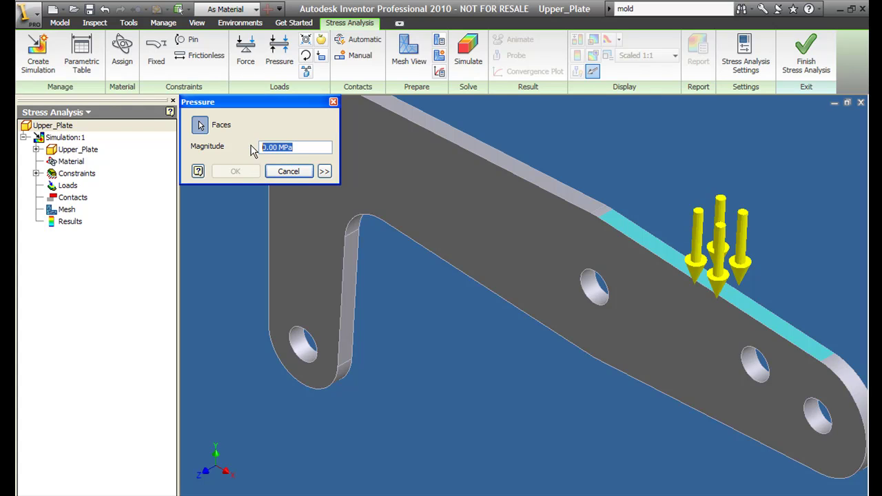
{"action": "left_click", "coordinate": [407, 59]}
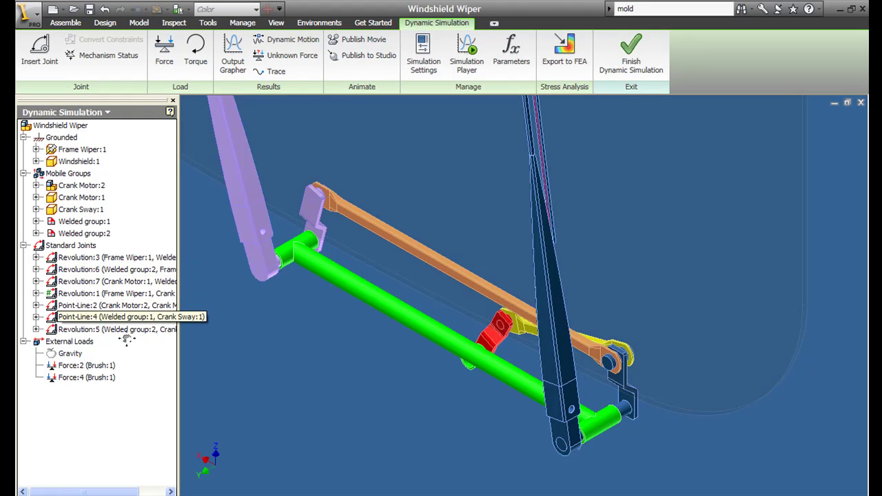
Step: Replay the windshield wiper motion in the Simulation Player
{"action": "left_click", "coordinate": [463, 62]}
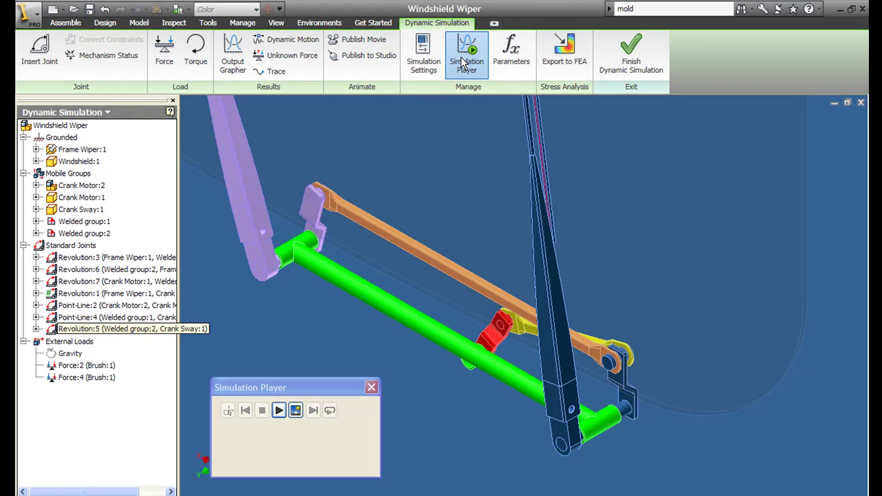
{"action": "left_click", "coordinate": [279, 411]}
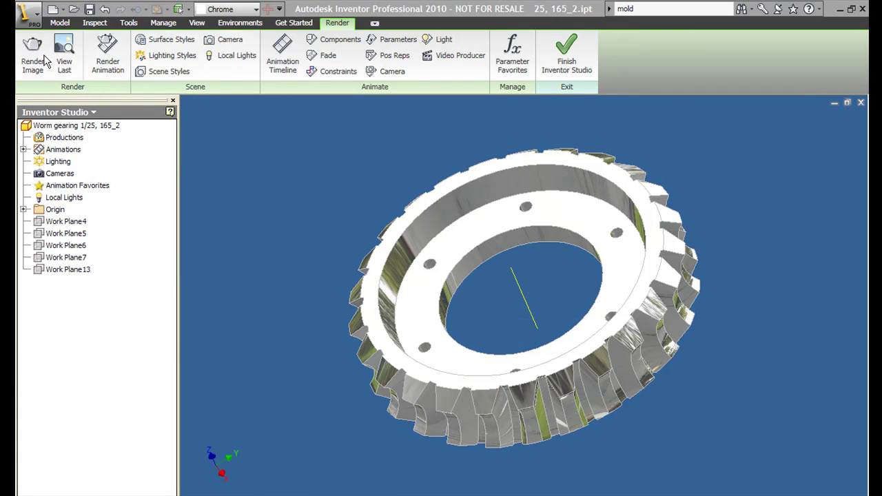
Step: Render an image of the worm gear using the Cool Color lighting style
{"action": "left_click", "coordinate": [29, 63]}
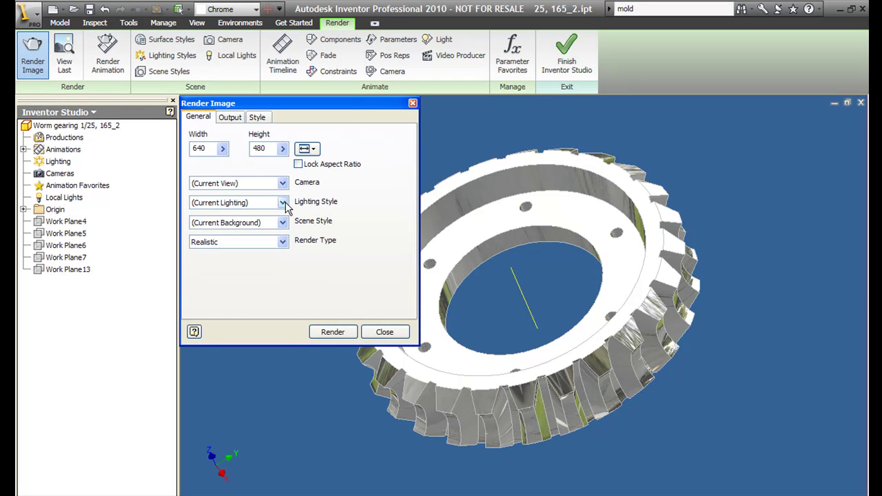
{"action": "left_click", "coordinate": [282, 202]}
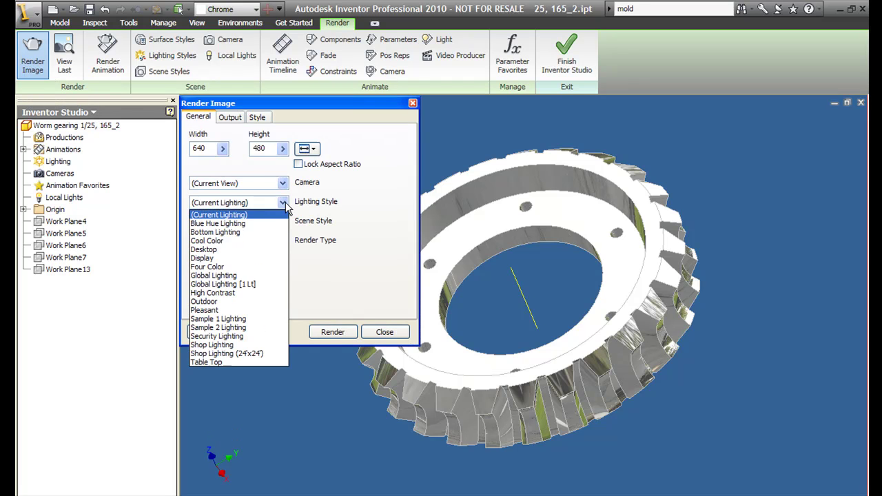
{"action": "left_click", "coordinate": [234, 241]}
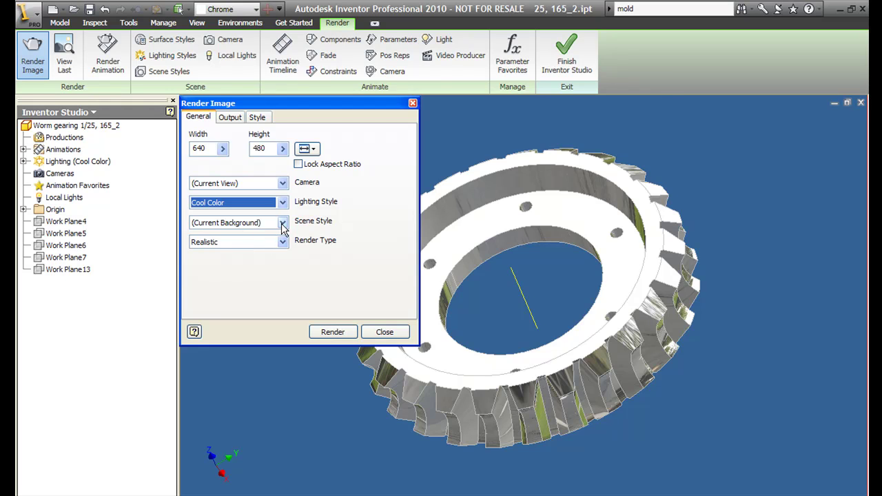
{"action": "left_click", "coordinate": [332, 332]}
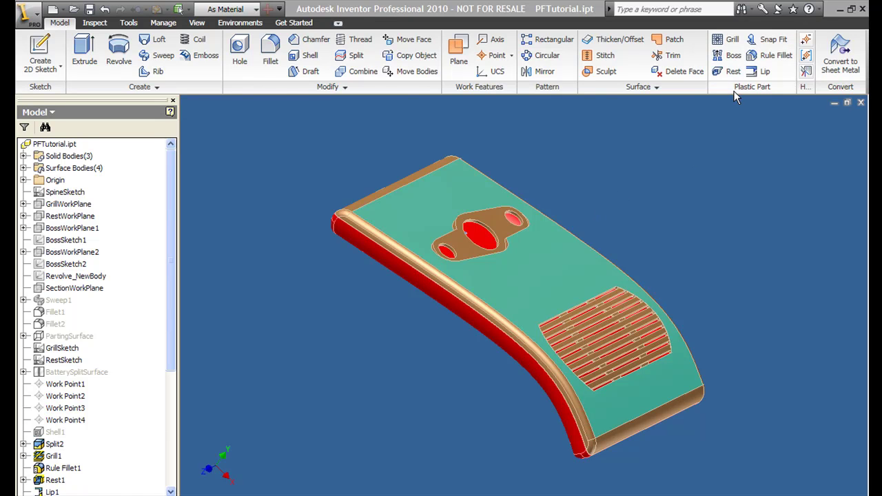
{"action": "left_click", "coordinate": [730, 58]}
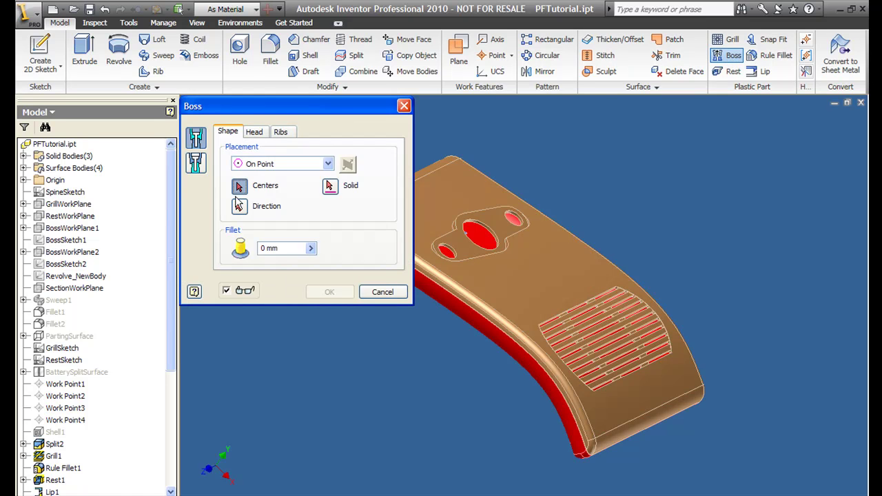
{"action": "left_click", "coordinate": [255, 133]}
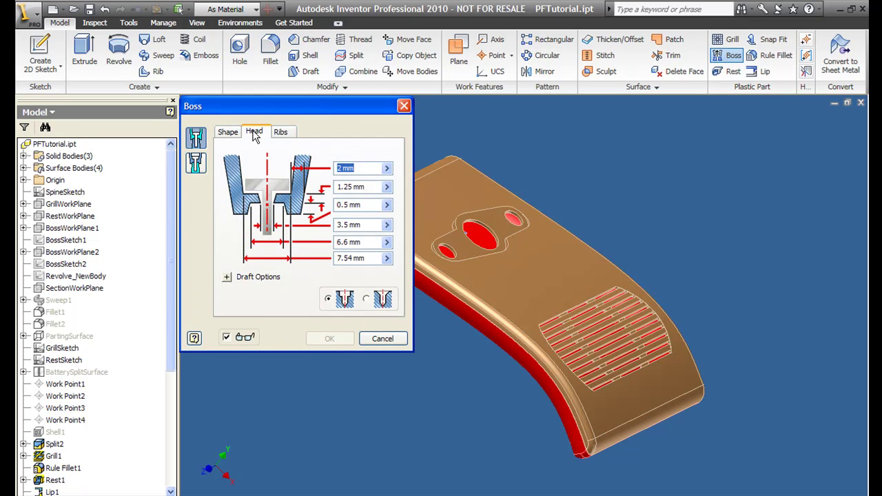
{"action": "left_click", "coordinate": [283, 135]}
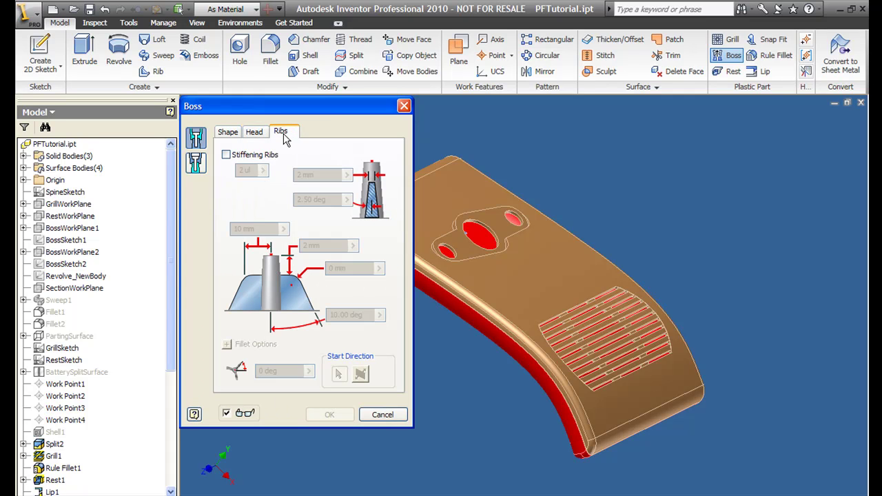
{"action": "left_click", "coordinate": [227, 155]}
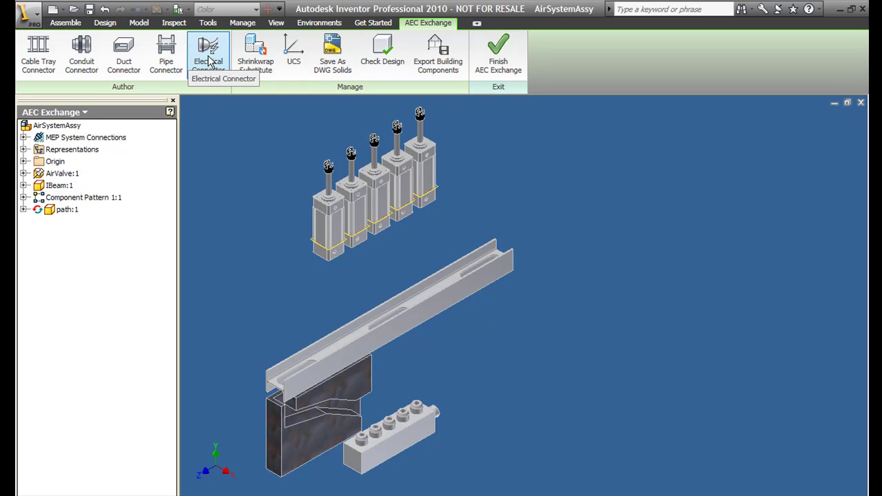
Step: Try defining an electrical connector on the valve pattern, browse system types, then cancel it
{"action": "left_click", "coordinate": [208, 60]}
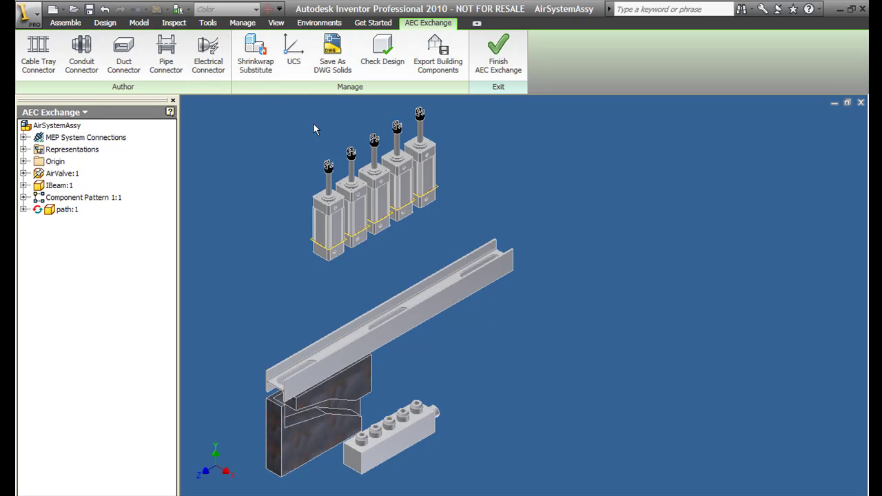
{"action": "left_click", "coordinate": [330, 172]}
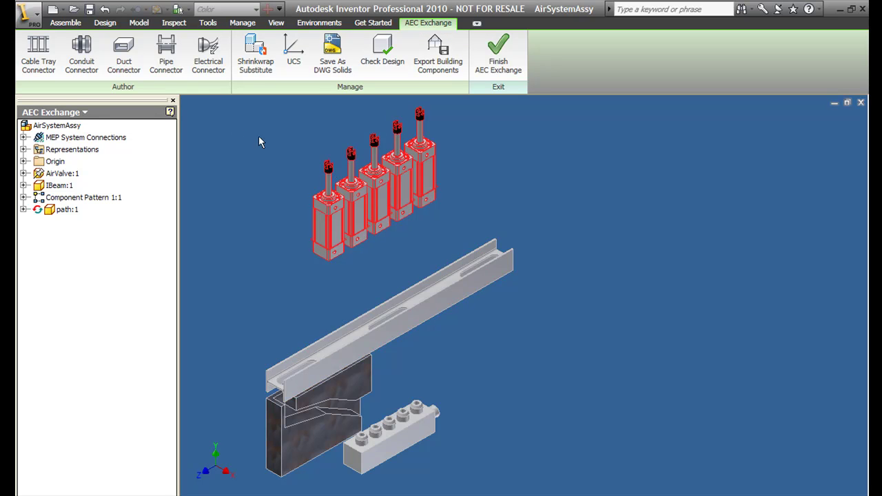
{"action": "left_click", "coordinate": [204, 71]}
{"action": "left_click", "coordinate": [176, 67]}
{"action": "left_click", "coordinate": [184, 53]}
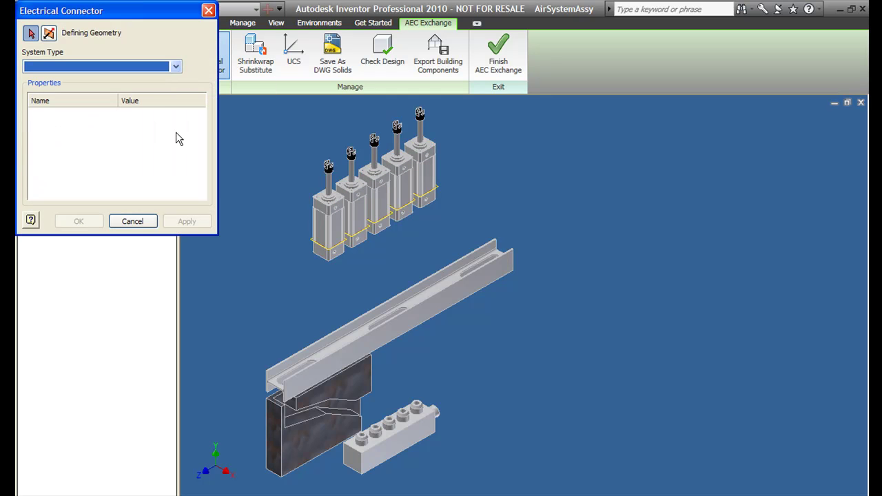
{"action": "left_click", "coordinate": [137, 222]}
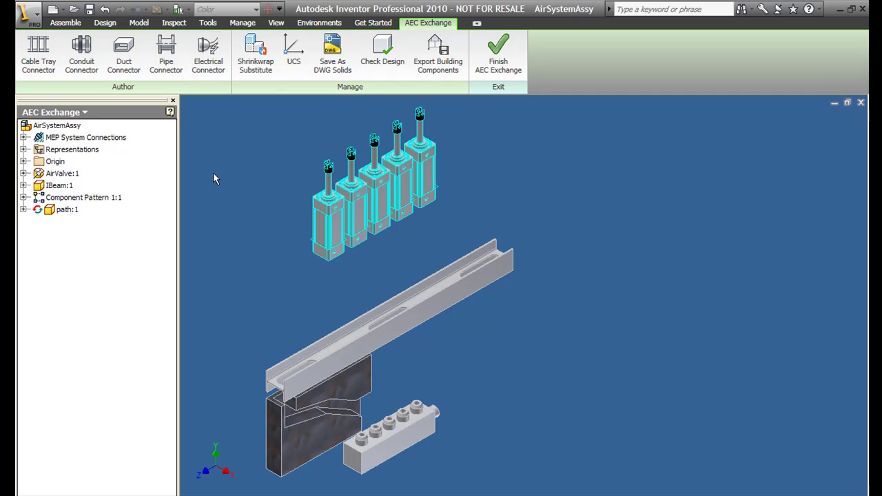
Step: Try a Shrinkwrap Substitute of AirSystemAssy, then bring up Export Building Components
{"action": "left_click", "coordinate": [255, 64]}
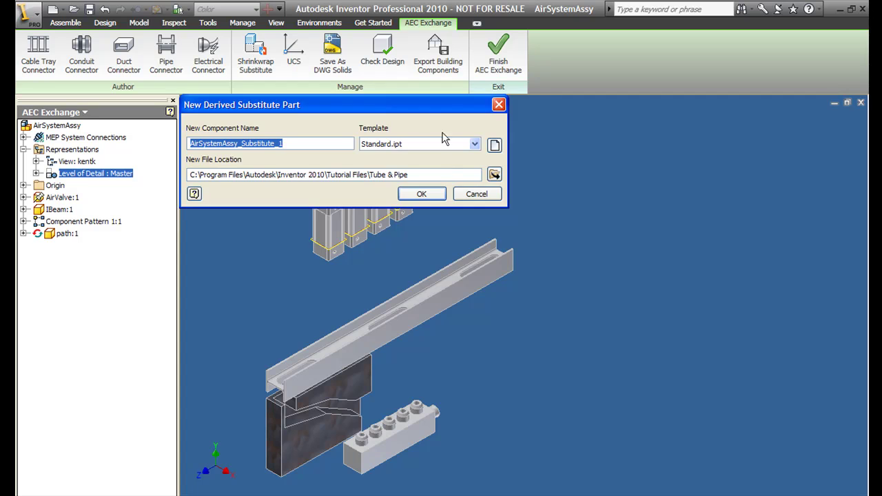
{"action": "left_click", "coordinate": [476, 193]}
{"action": "left_click", "coordinate": [441, 70]}
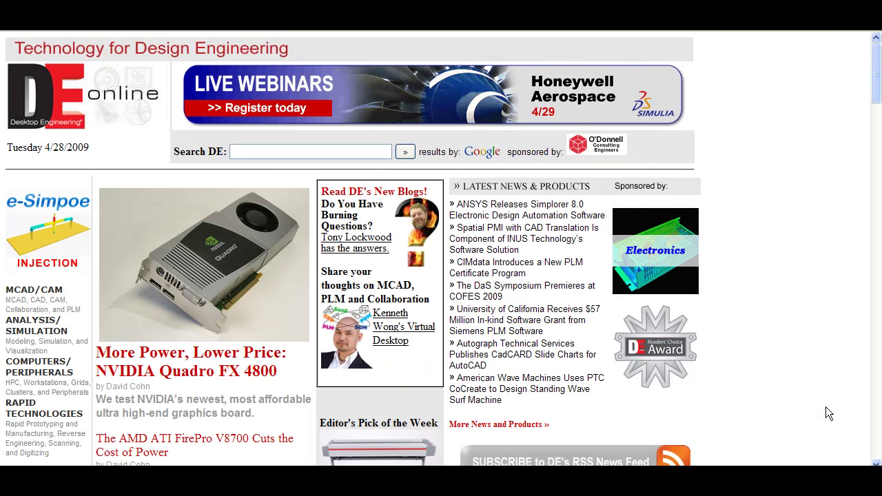
{"action": "left_click", "coordinate": [353, 243]}
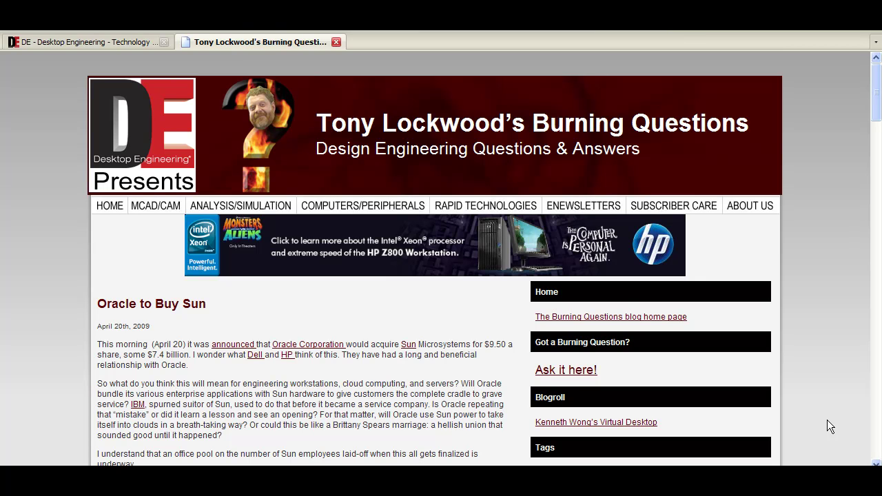
{"action": "key", "text": "ctrl+w"}
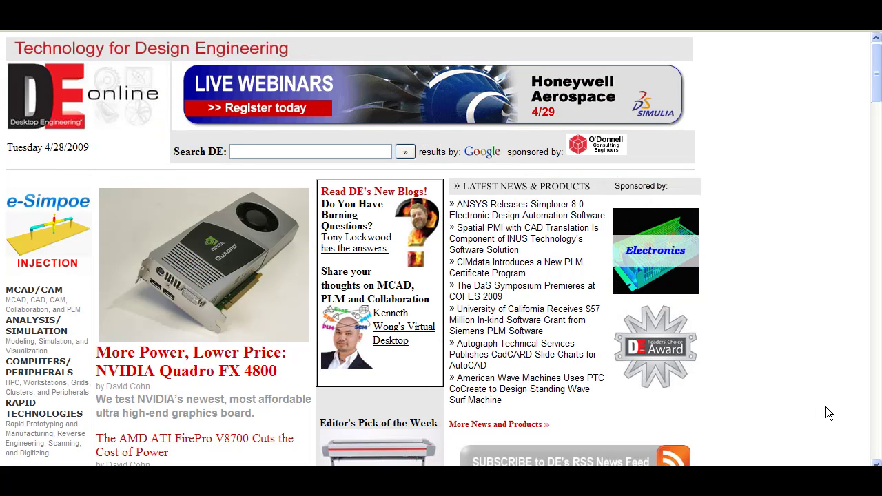